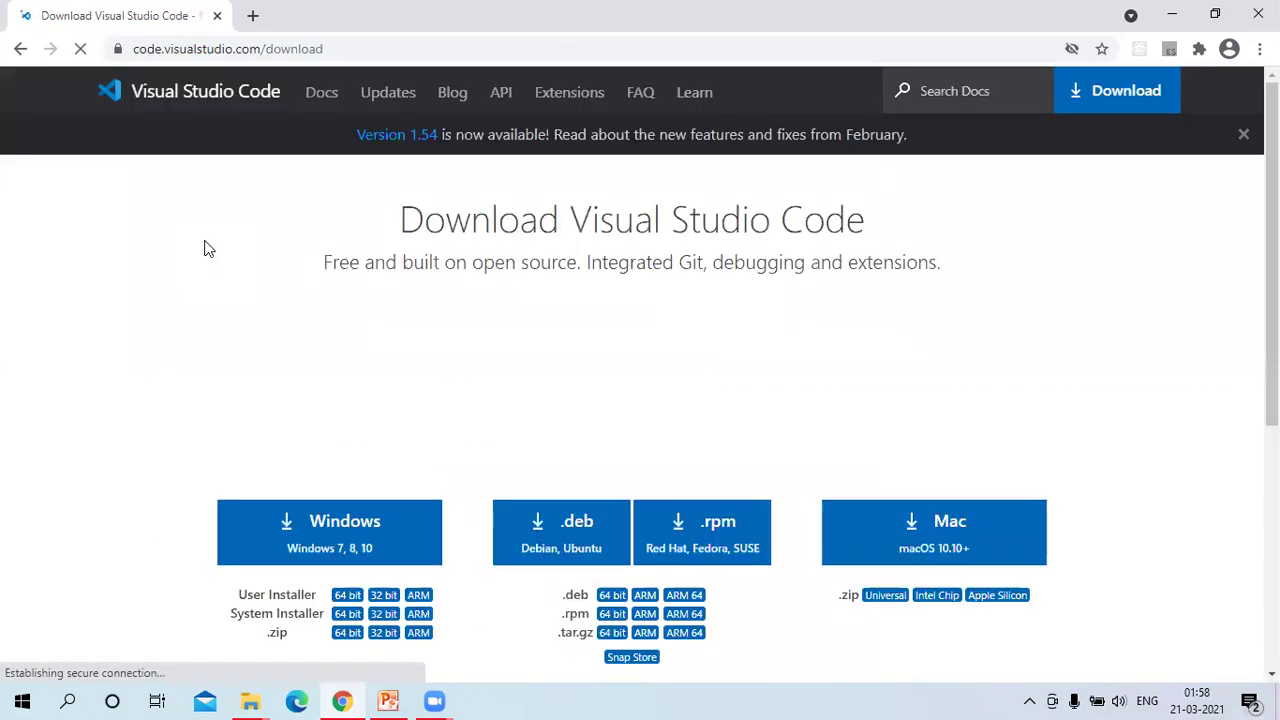
Download and launch the Windows installer for Visual Studio Code, and accept its license agreement.
{"action": "left_click", "coordinate": [352, 528]}
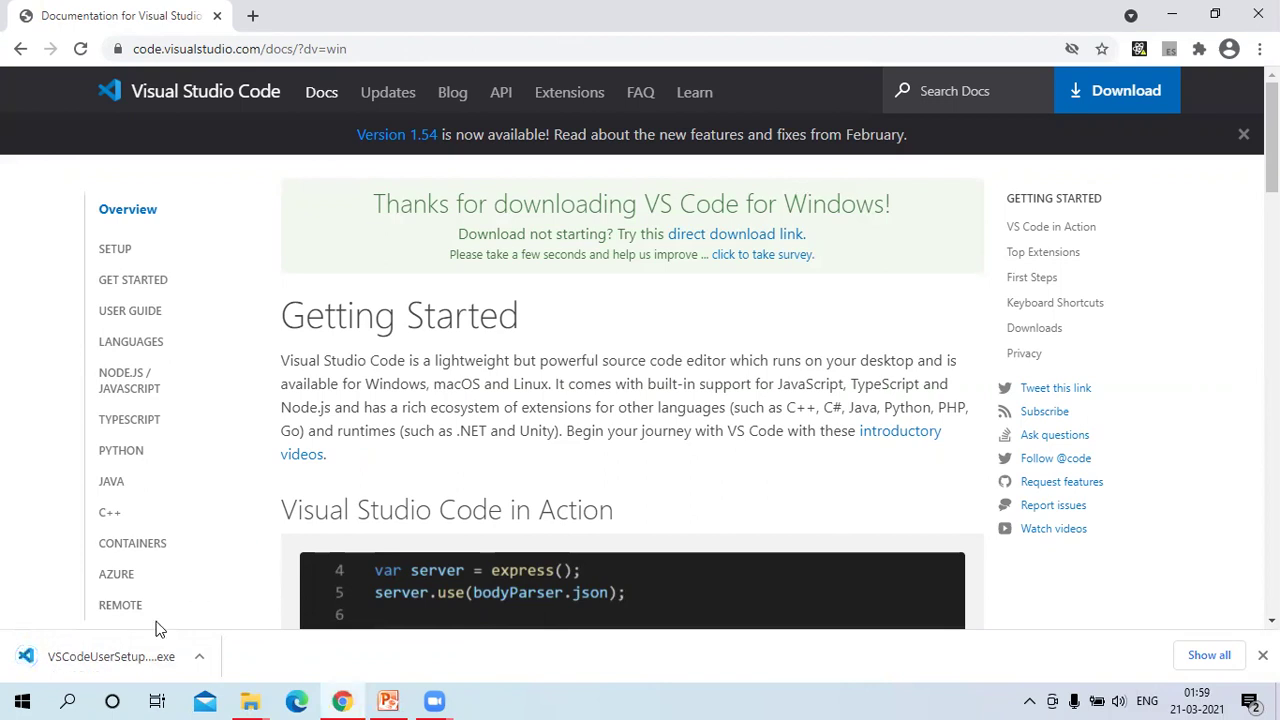
{"action": "left_click", "coordinate": [104, 660]}
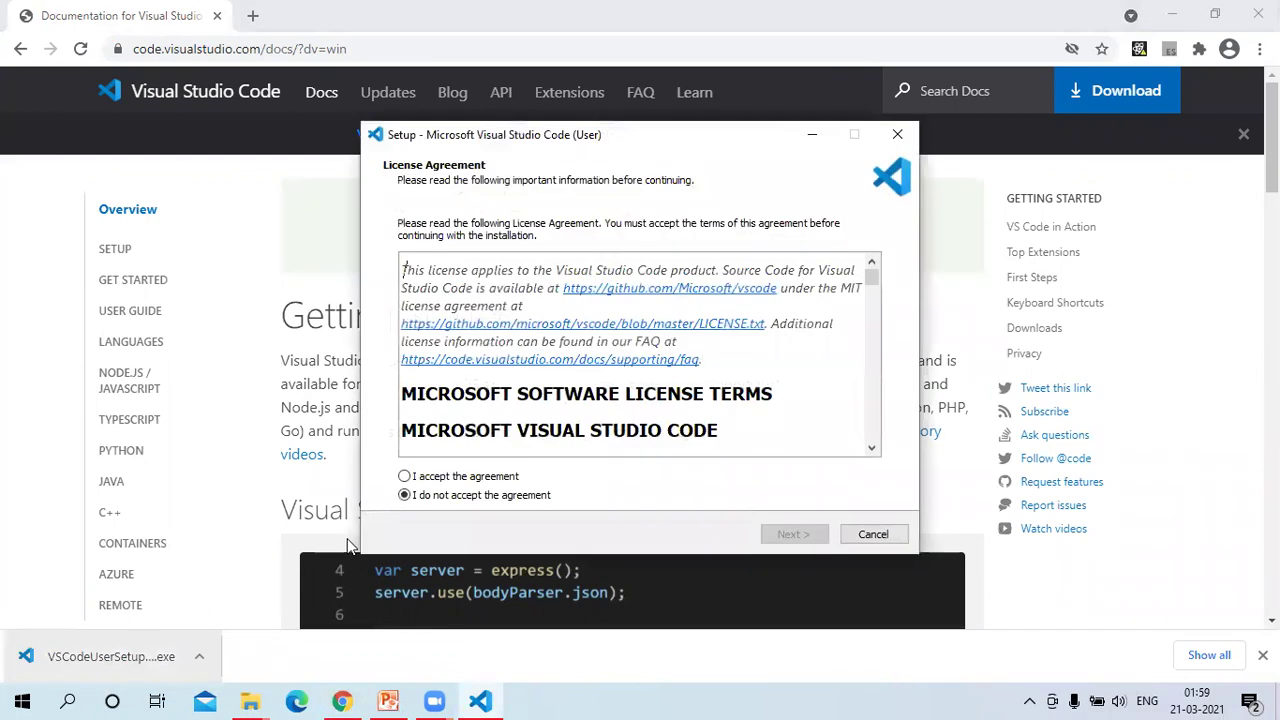
{"action": "left_click", "coordinate": [404, 478]}
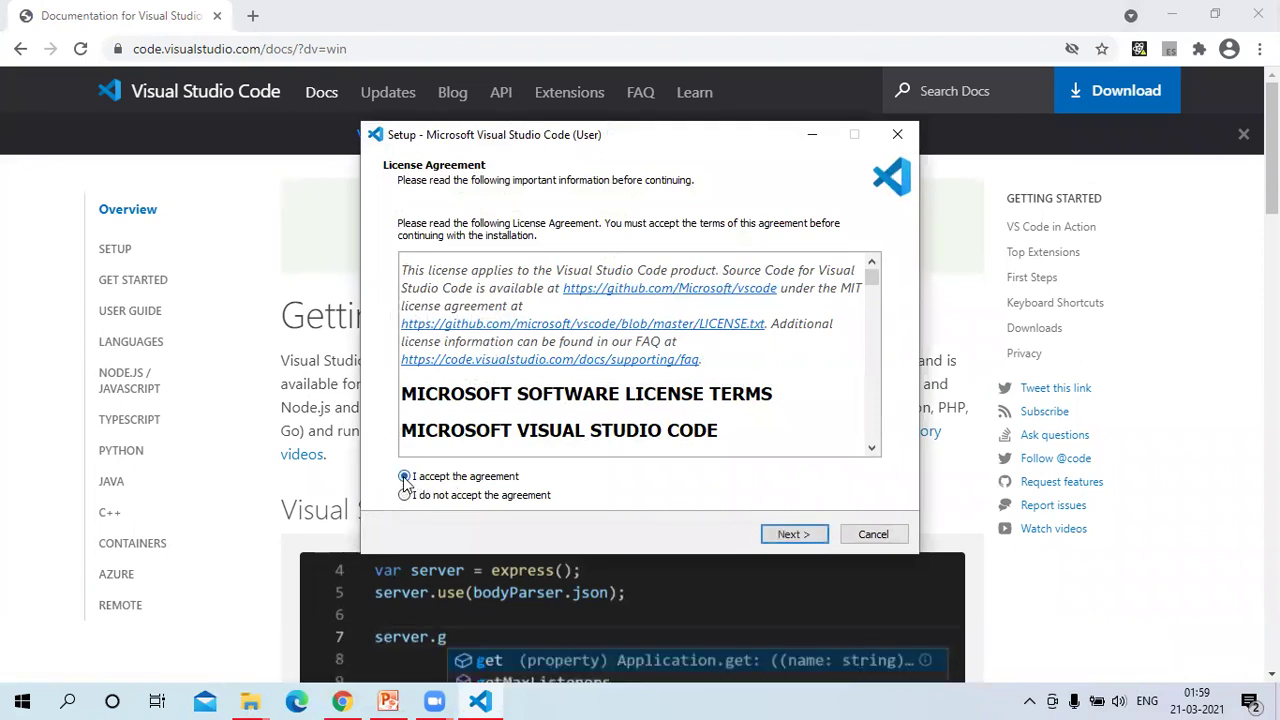
{"action": "left_click", "coordinate": [792, 536]}
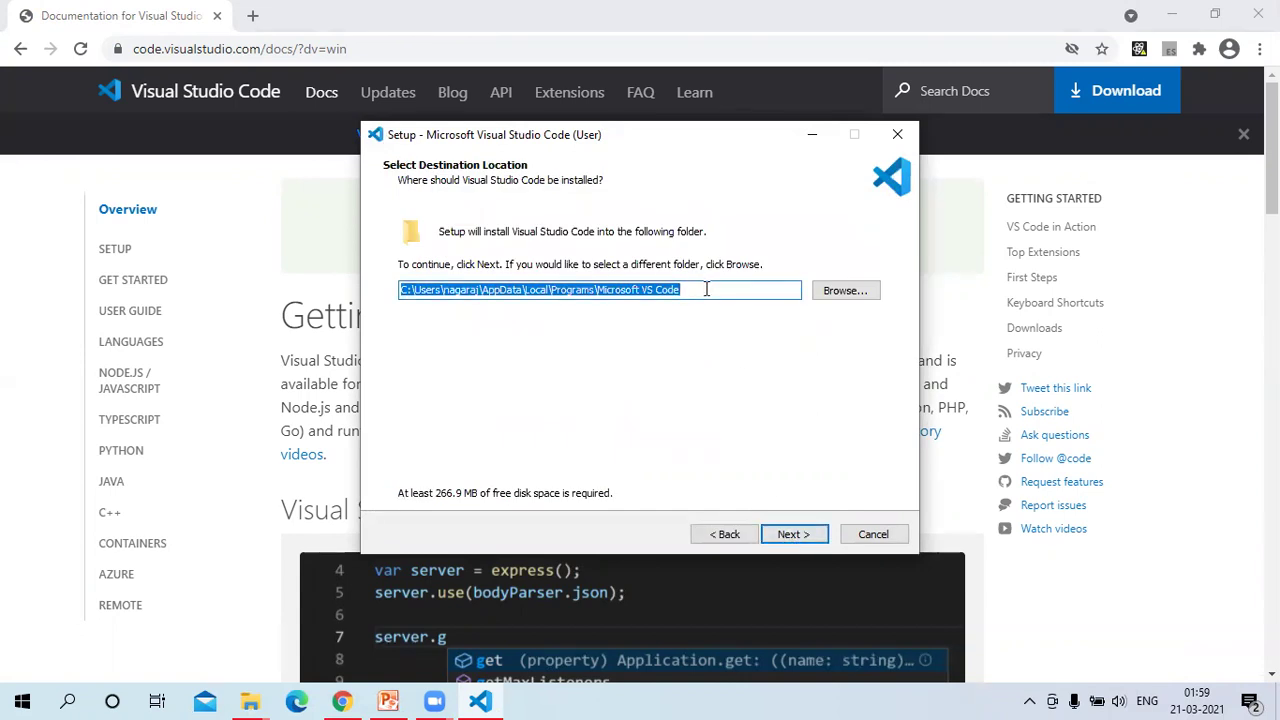
Set the installation destination folder to d:\Microsoft VS Code and continue the setup.
{"action": "left_click", "coordinate": [404, 290]}
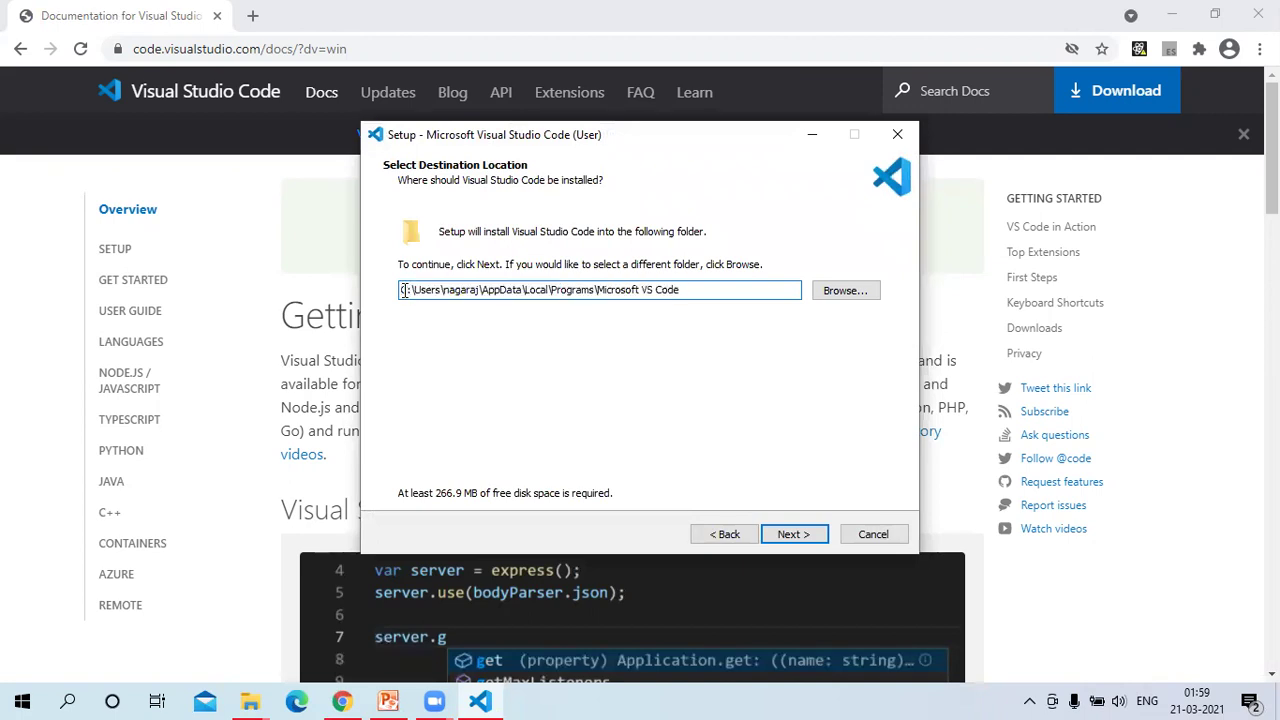
{"action": "key", "text": "Delete"}
{"action": "key", "text": "Delete"}
{"action": "type", "text": "d:"}
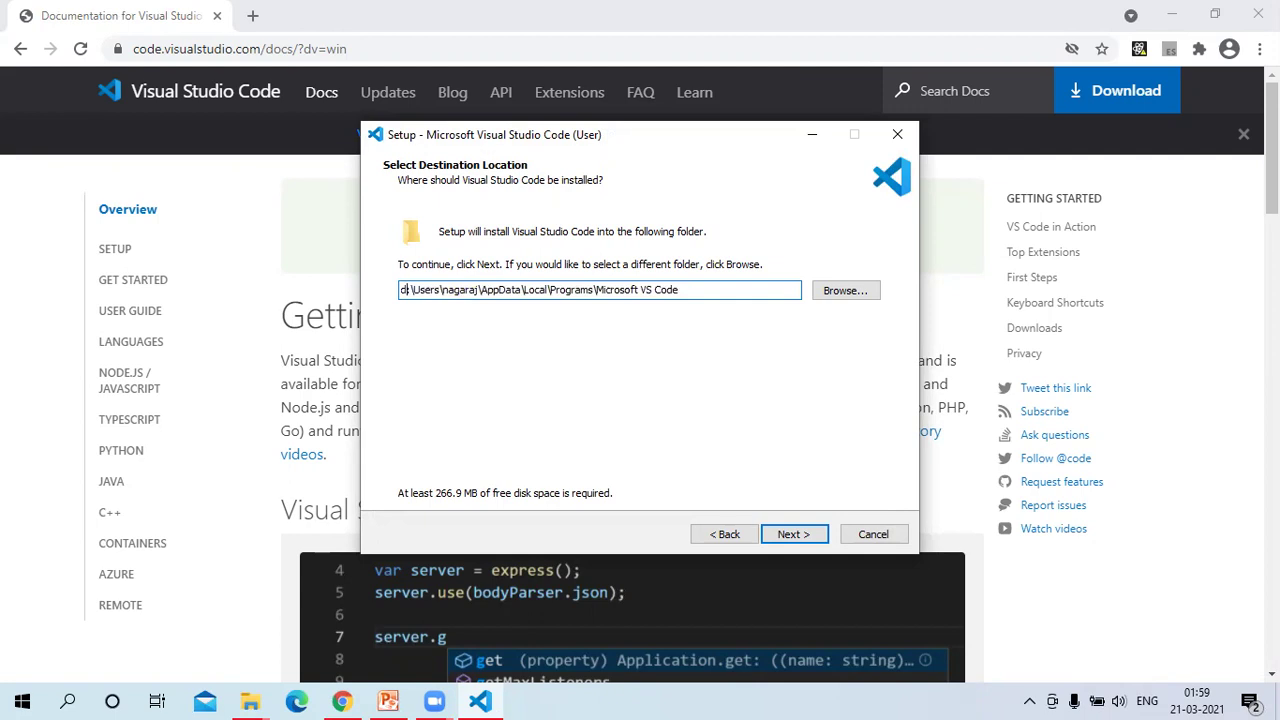
{"action": "key", "text": "Delete"}
{"action": "key", "text": "Delete"}
{"action": "key", "text": "Delete"}
{"action": "key", "text": "Delete"}
{"action": "key", "text": "Delete"}
{"action": "key", "text": "Delete"}
{"action": "key", "text": "Delete"}
{"action": "key", "text": "Delete"}
{"action": "key", "text": "Delete"}
{"action": "key", "text": "Delete"}
{"action": "key", "text": "Delete"}
{"action": "key", "text": "Delete"}
{"action": "key", "text": "Delete"}
{"action": "key", "text": "Delete"}
{"action": "key", "text": "Delete"}
{"action": "key", "text": "Delete"}
{"action": "key", "text": "Delete"}
{"action": "key", "text": "Delete"}
{"action": "key", "text": "Delete"}
{"action": "key", "text": "Delete"}
{"action": "key", "text": "Delete"}
{"action": "key", "text": "Delete"}
{"action": "key", "text": "Delete"}
{"action": "key", "text": "Delete"}
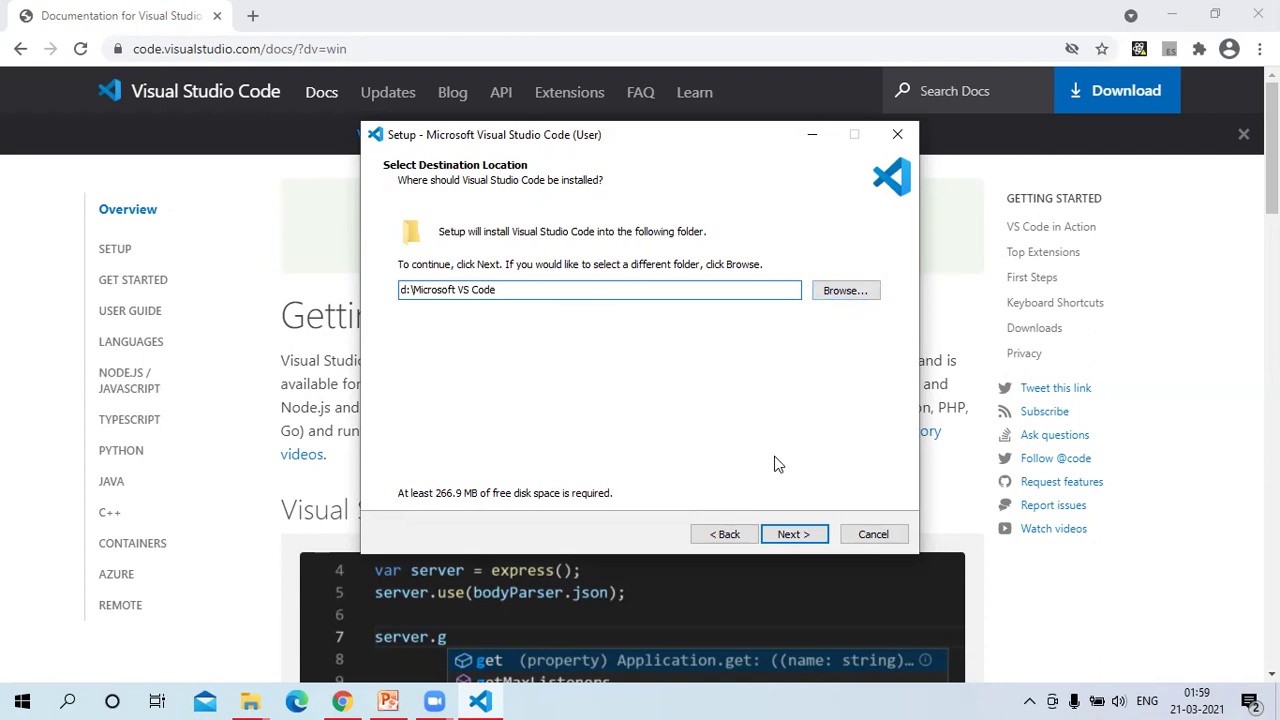
{"action": "left_click", "coordinate": [788, 535]}
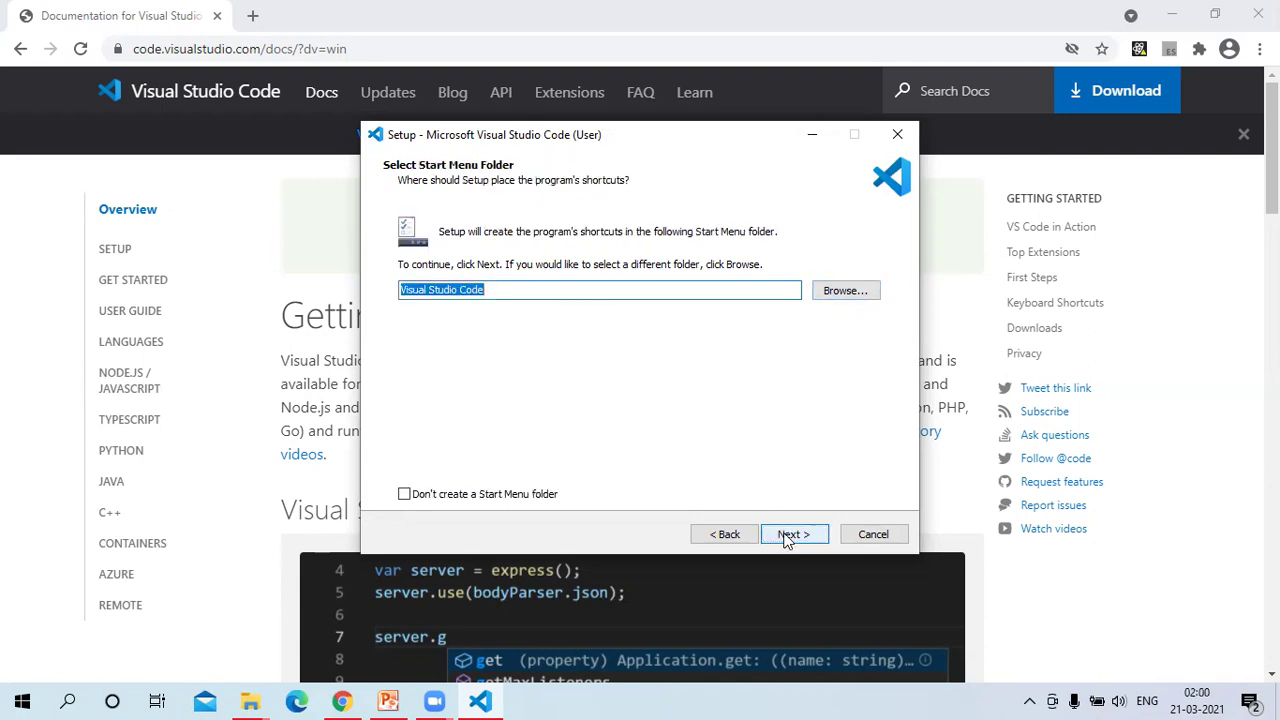
Keep the default Start Menu folder and enable the desktop icon, both "Open with Code" context menu actions and editor registration for supported file types.
{"action": "left_click", "coordinate": [788, 535]}
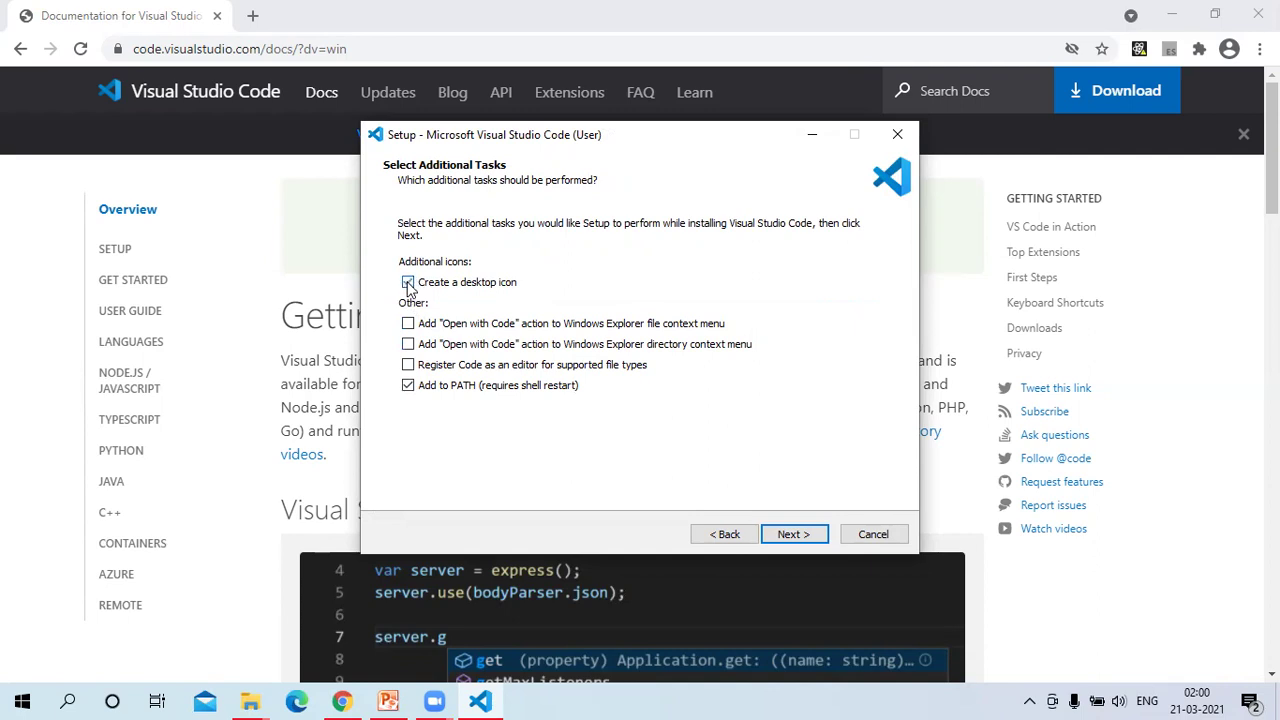
{"action": "left_click", "coordinate": [408, 324]}
{"action": "left_click", "coordinate": [408, 344]}
{"action": "left_click", "coordinate": [795, 537]}
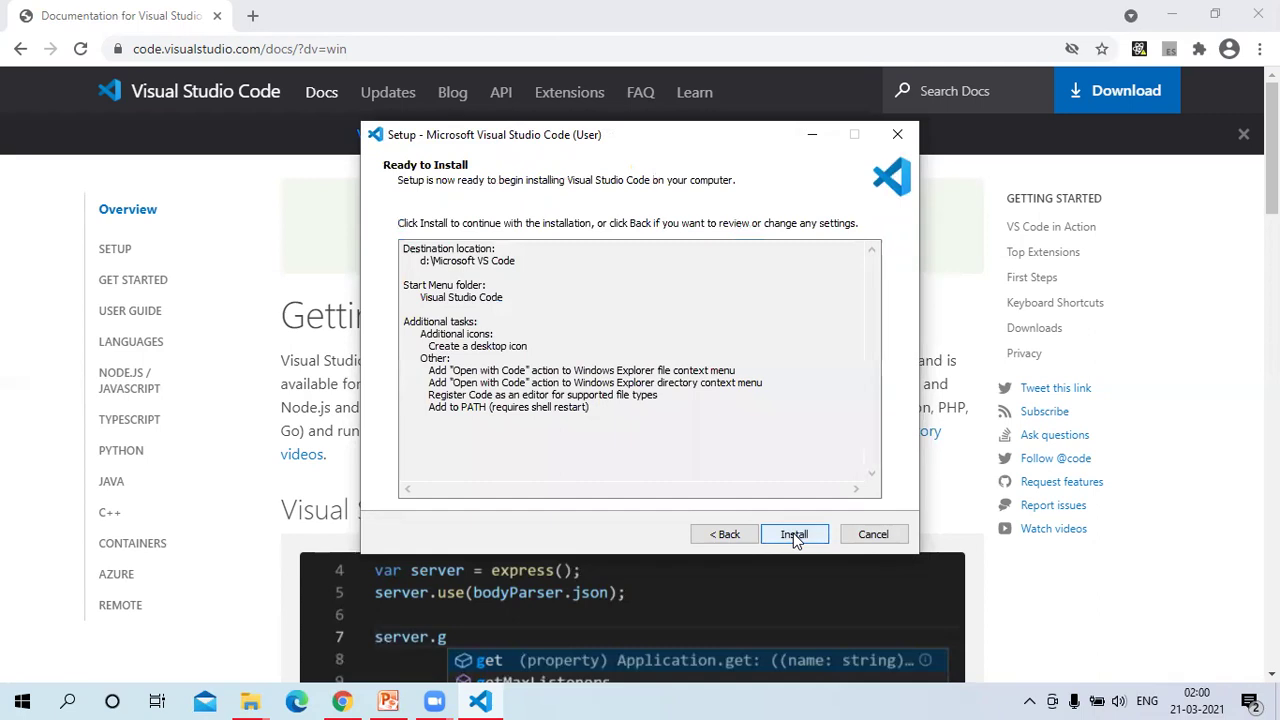
Install Visual Studio Code and finish the setup wizard with the launch option enabled.
{"action": "left_click", "coordinate": [793, 532]}
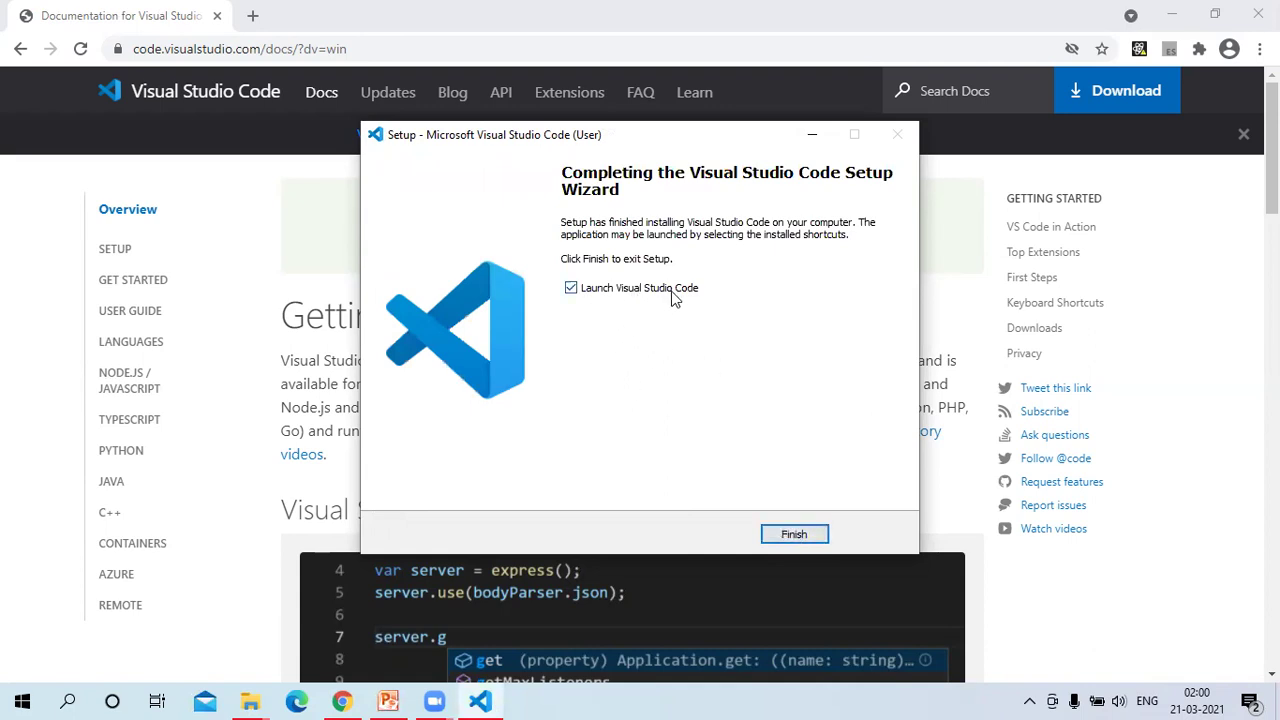
{"action": "left_click", "coordinate": [793, 535]}
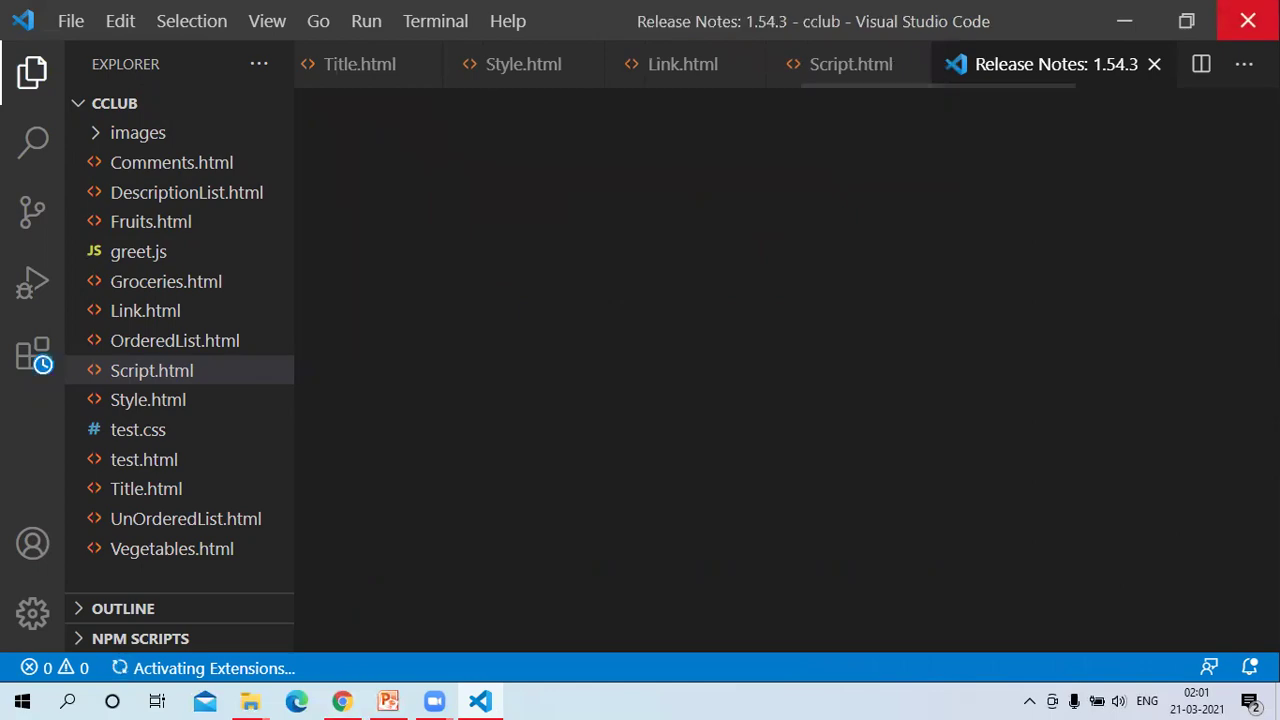
Close the newly launched Visual Studio Code window and minimize the browser and PowerPoint windows.
{"action": "left_click", "coordinate": [1248, 20]}
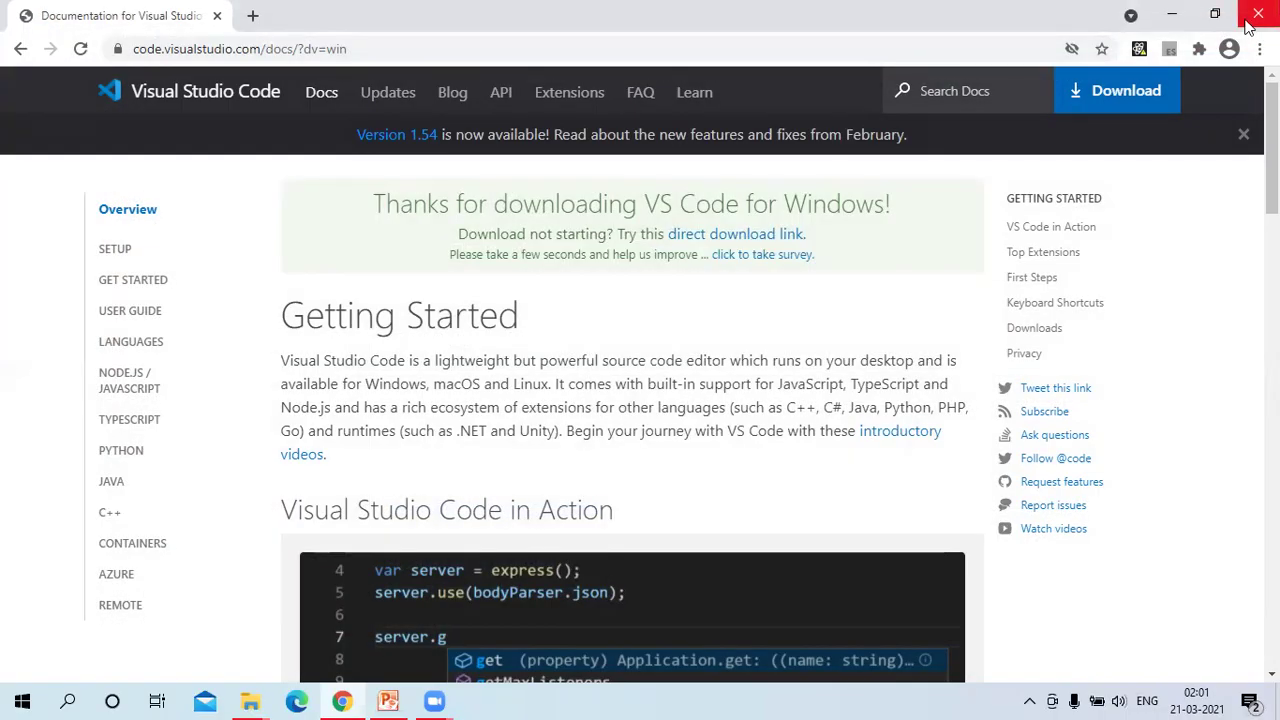
{"action": "left_click", "coordinate": [1171, 16]}
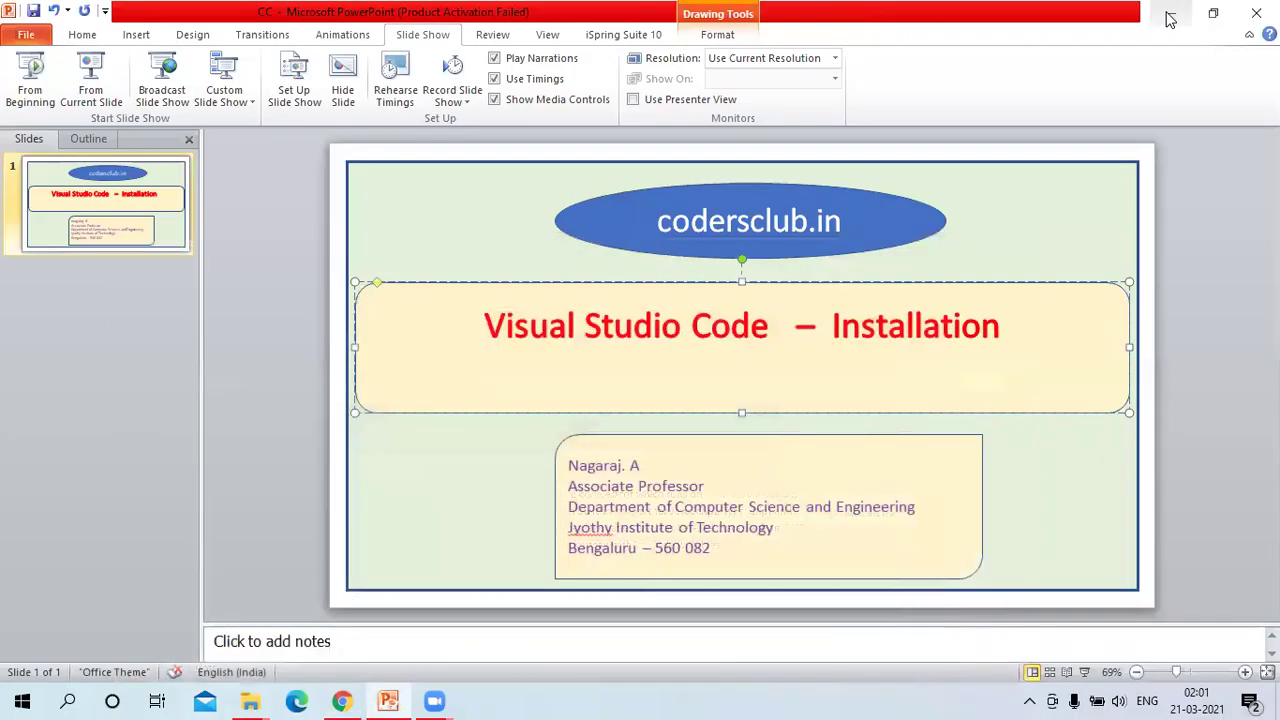
{"action": "left_click", "coordinate": [1171, 20]}
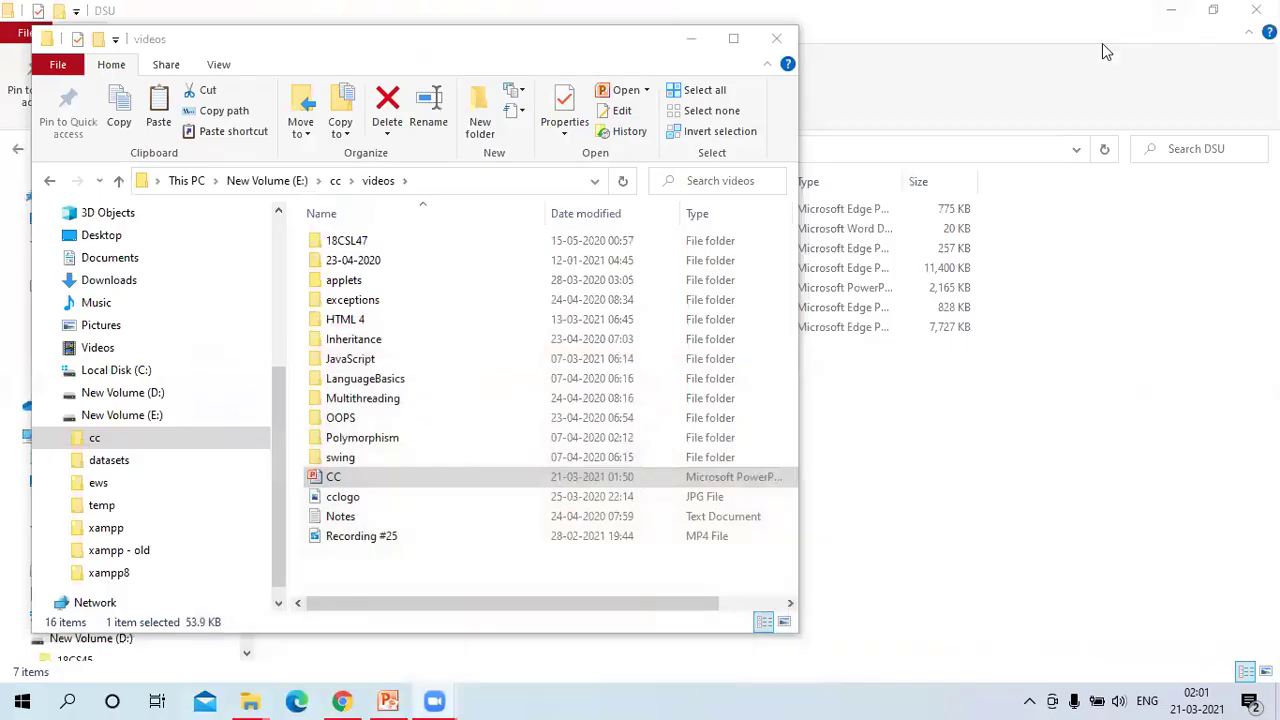
Run cmd to open a Command Prompt and switch it to the D: drive.
{"action": "right_click", "coordinate": [22, 700]}
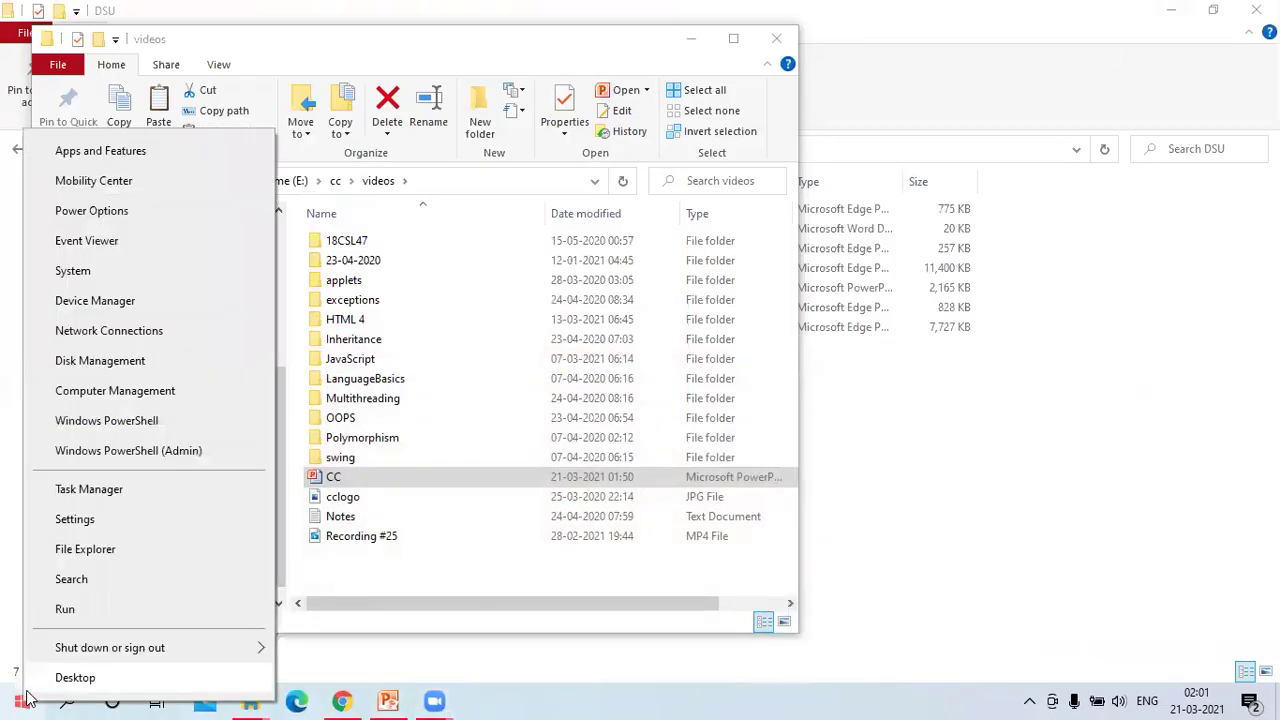
{"action": "left_click", "coordinate": [95, 610]}
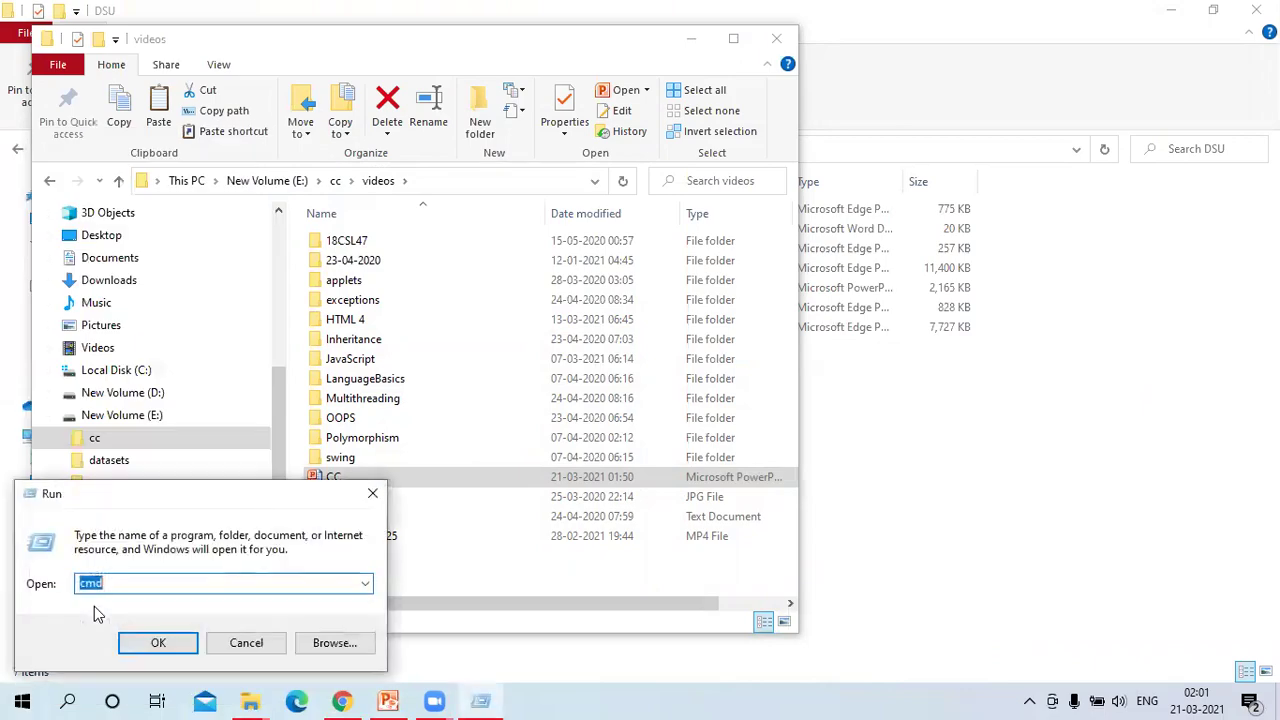
{"action": "left_click", "coordinate": [157, 645]}
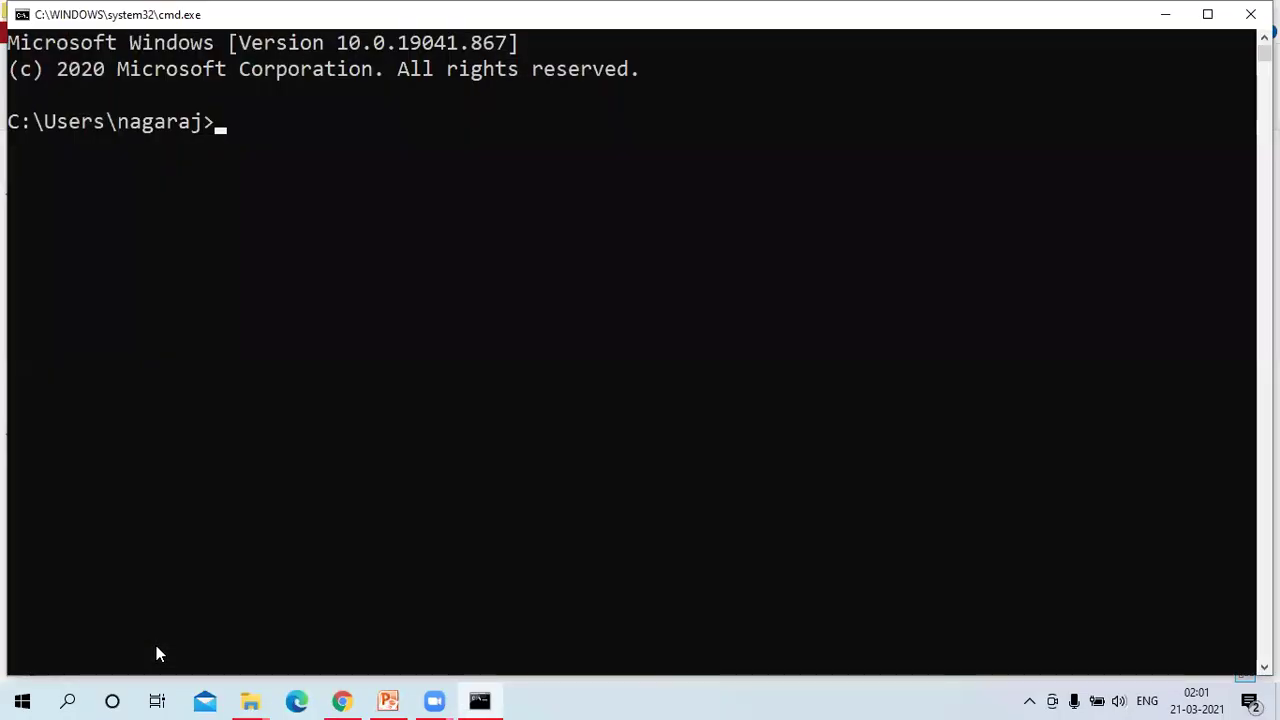
{"action": "type", "text": "d:"}
{"action": "key", "text": "Return"}
{"action": "key", "text": "Return"}
{"action": "key", "text": "Return"}
{"action": "key", "text": "Return"}
{"action": "key", "text": "Return"}
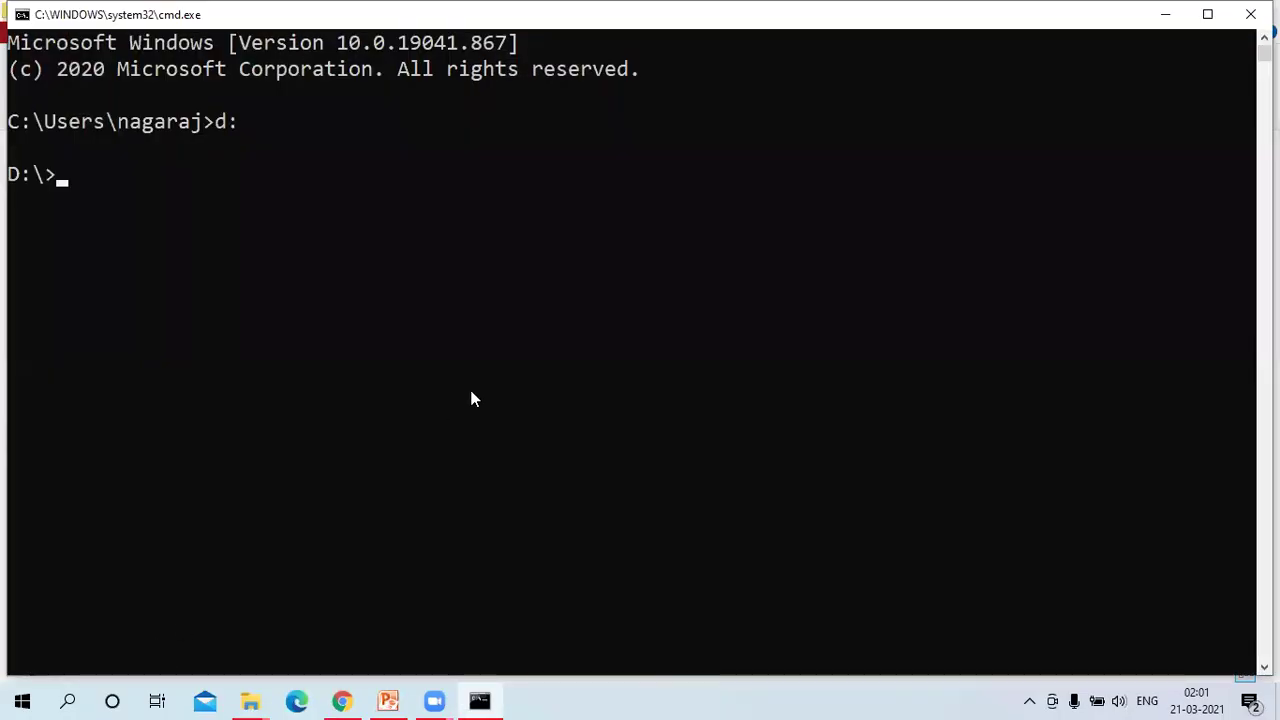
Create a folder named dsu on the D: drive with md and change into it with cd.
{"action": "type", "text": "md dsu"}
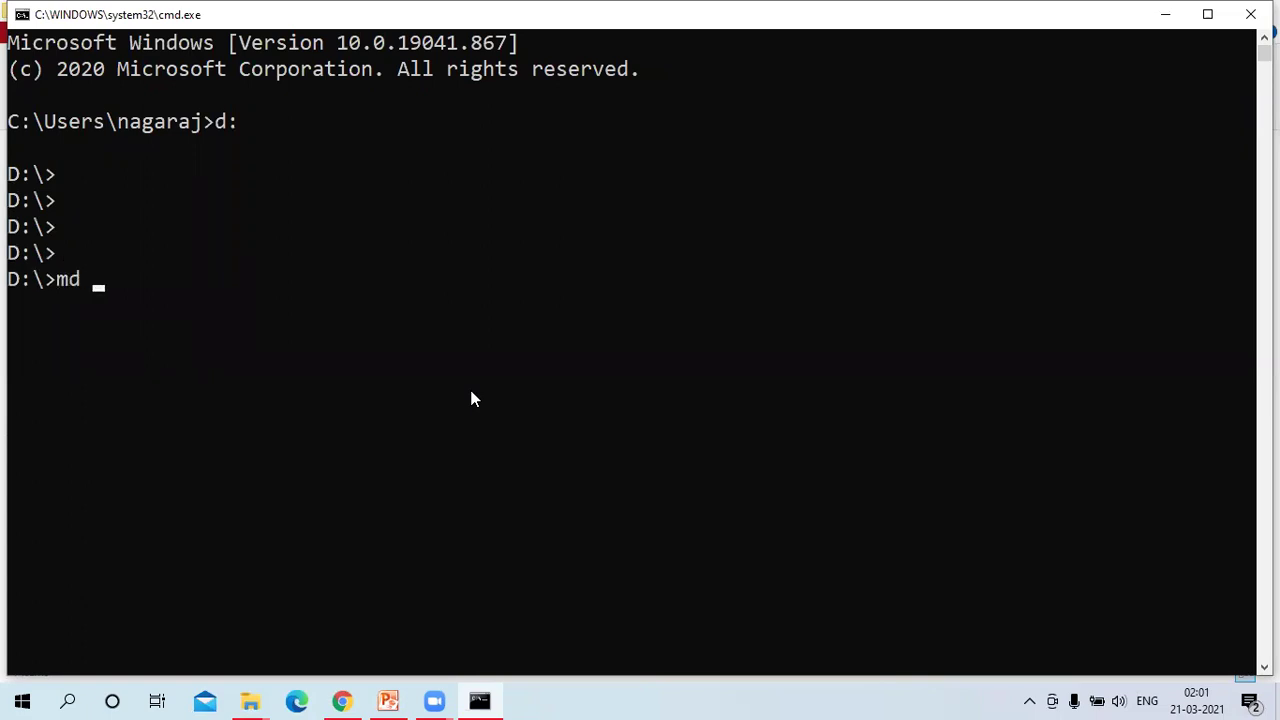
{"action": "key", "text": "Return"}
{"action": "key", "text": "Return"}
{"action": "key", "text": "Return"}
{"action": "key", "text": "Return"}
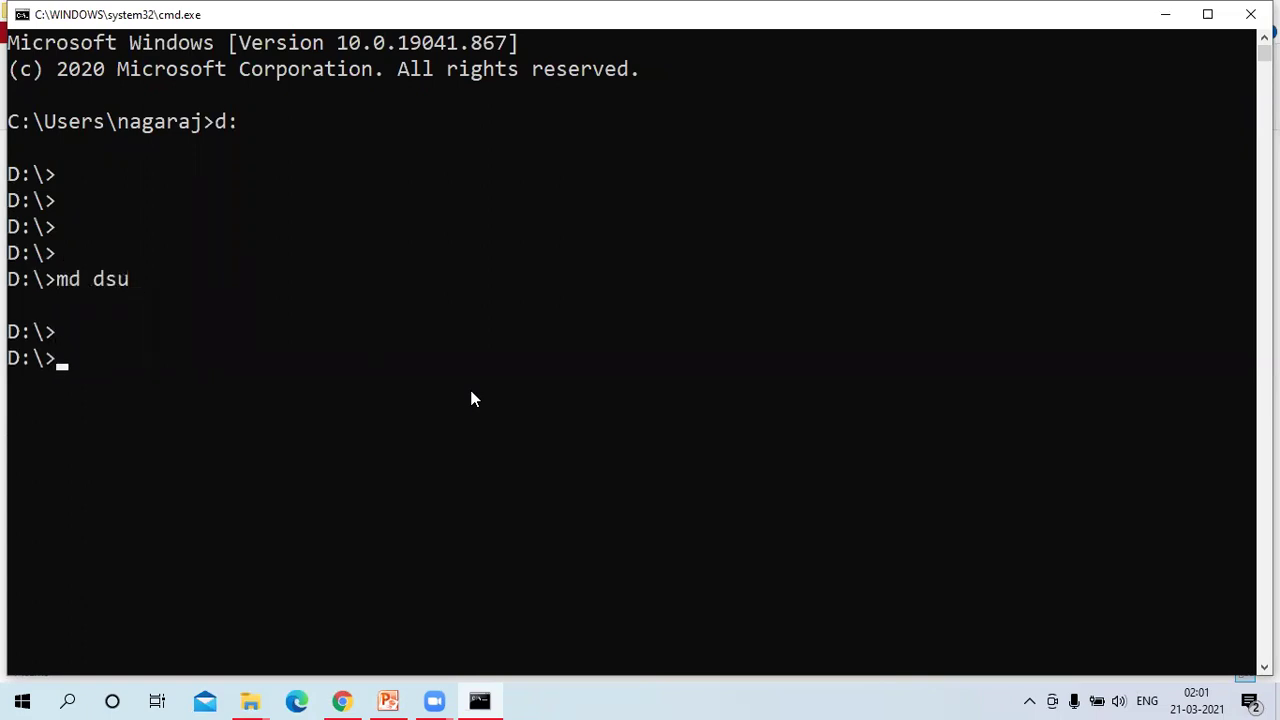
{"action": "type", "text": "cd dsu"}
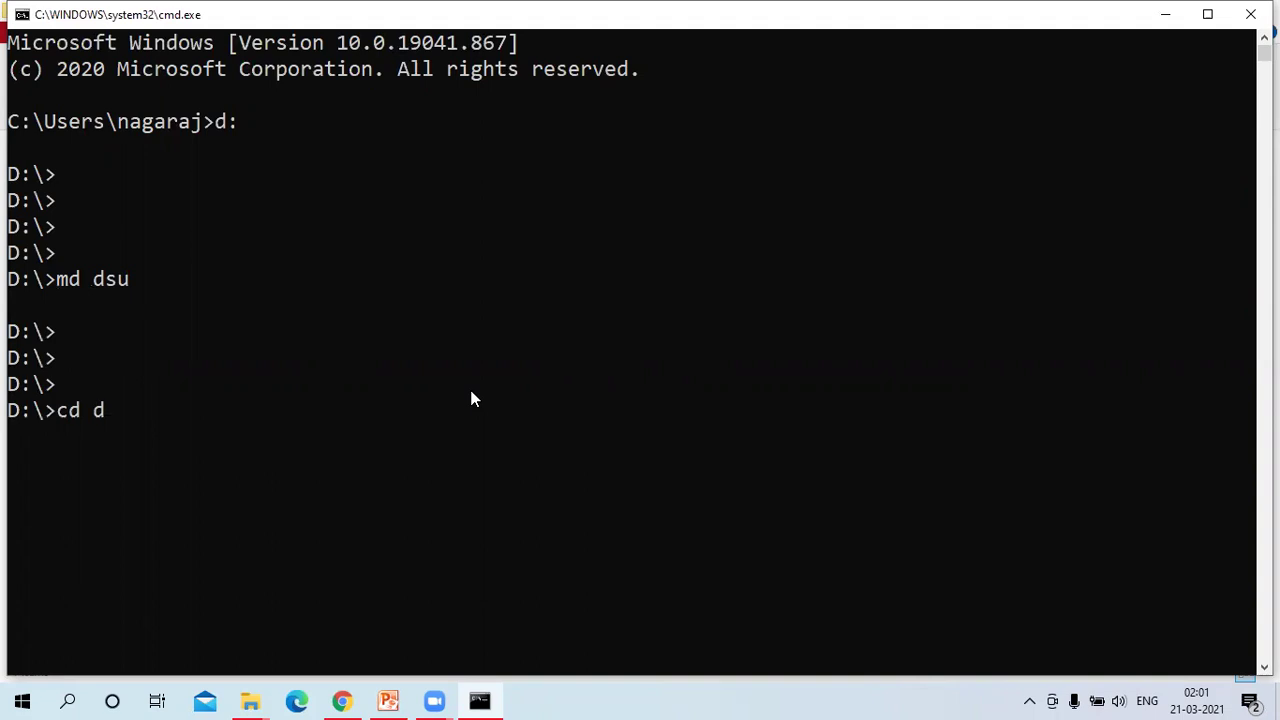
{"action": "key", "text": "Return"}
{"action": "key", "text": "Return"}
{"action": "key", "text": "Return"}
{"action": "key", "text": "Return"}
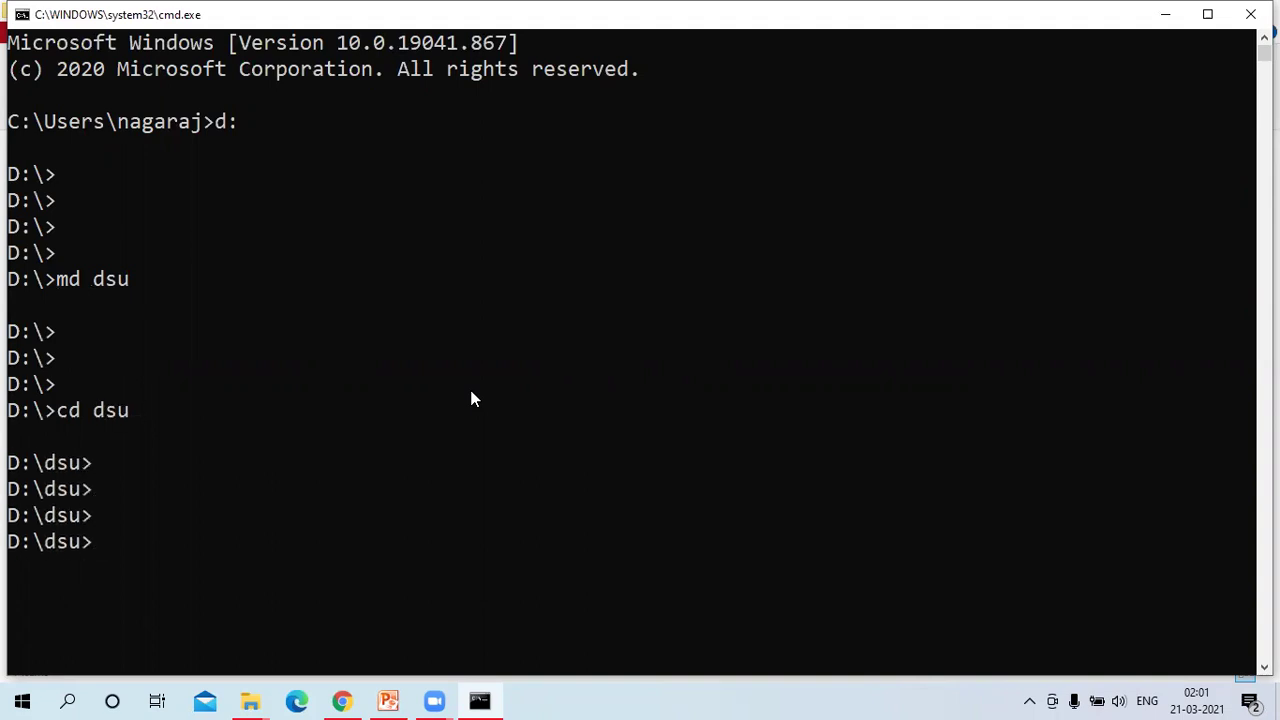
Open the dsu folder in Visual Studio Code with "code .", and close the editor and minimize the Command Prompt.
{"action": "type", "text": "code ."}
{"action": "key", "text": "Return"}
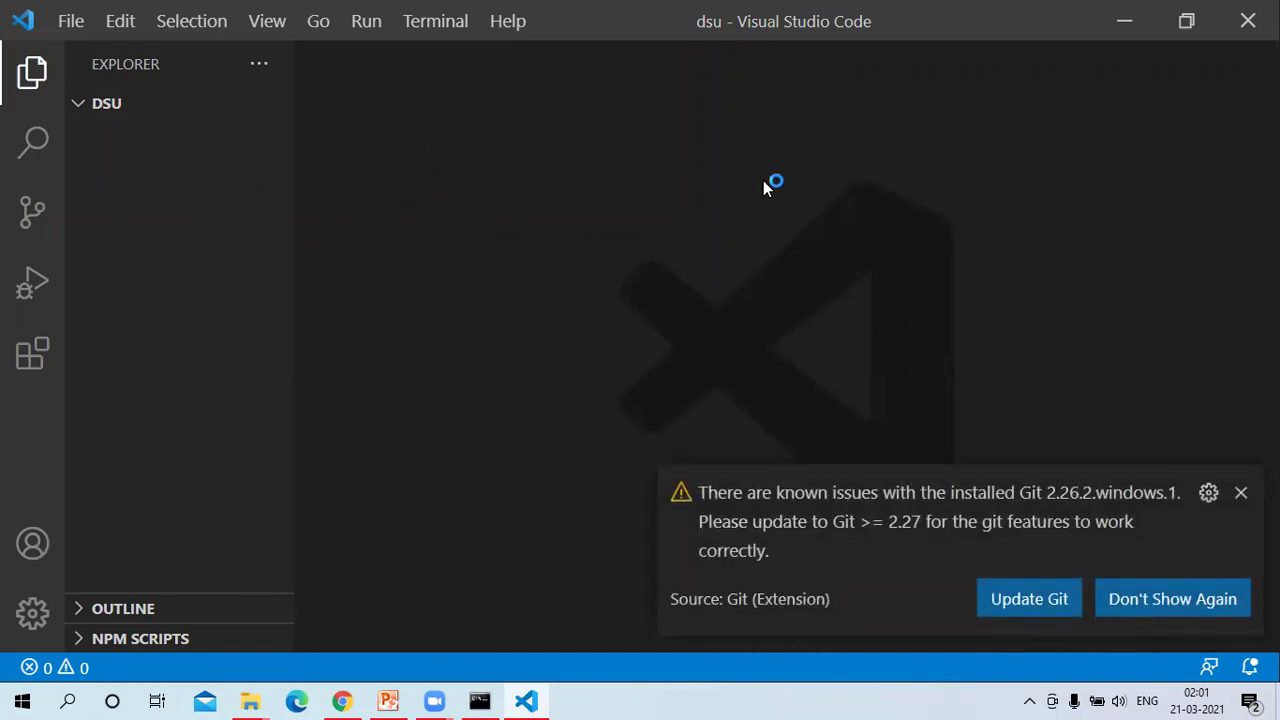
{"action": "left_click", "coordinate": [1247, 24]}
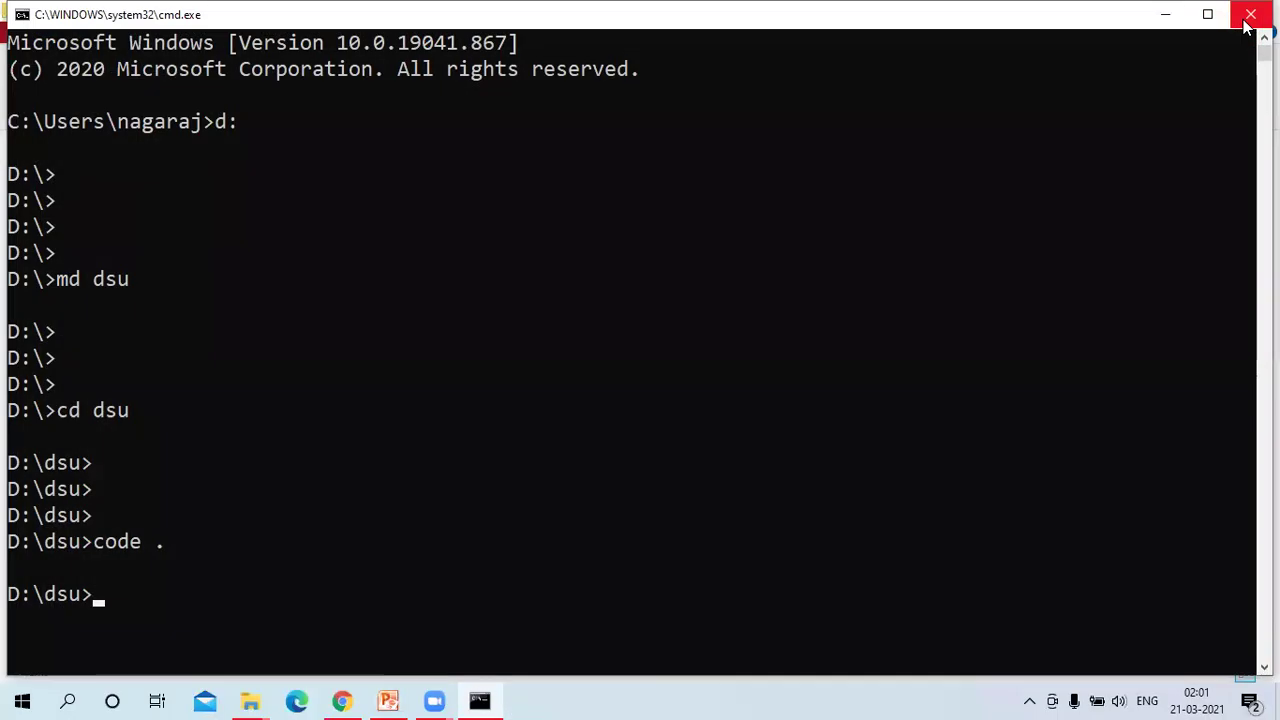
{"action": "left_click", "coordinate": [1160, 16]}
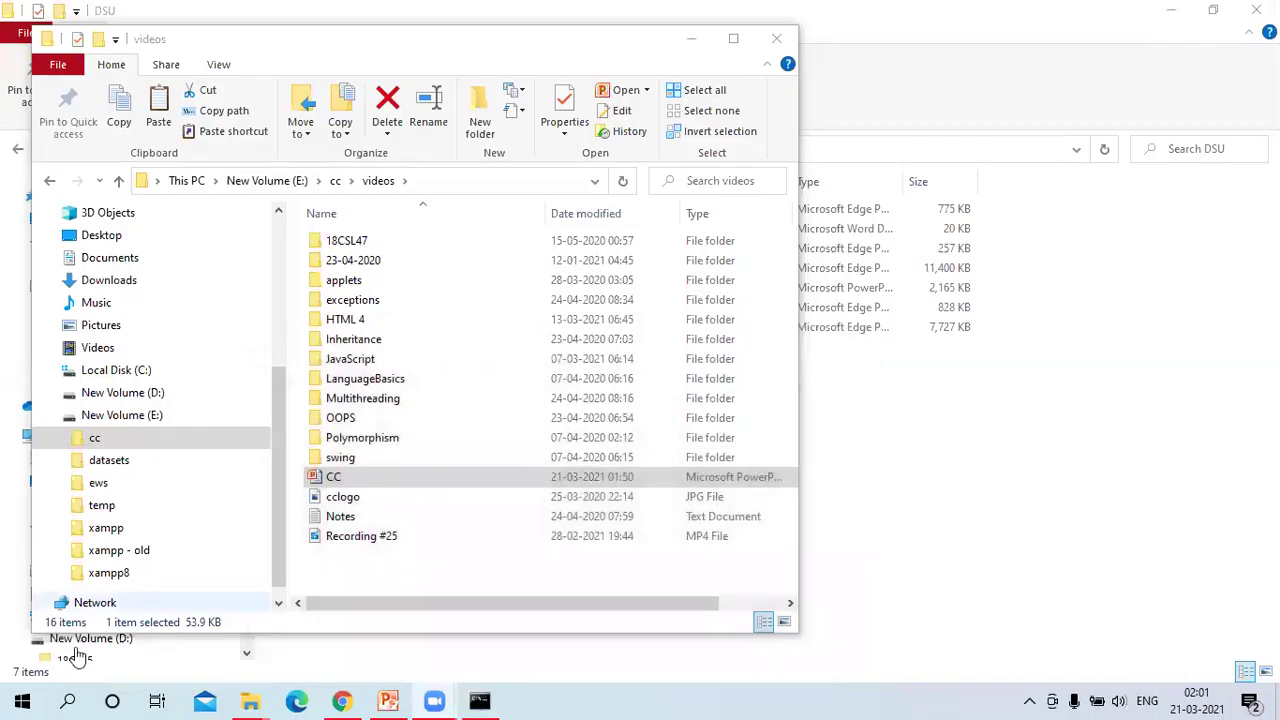
Browse to the dsu folder on the D: drive in File Explorer and open it with Code.
{"action": "left_click", "coordinate": [136, 395]}
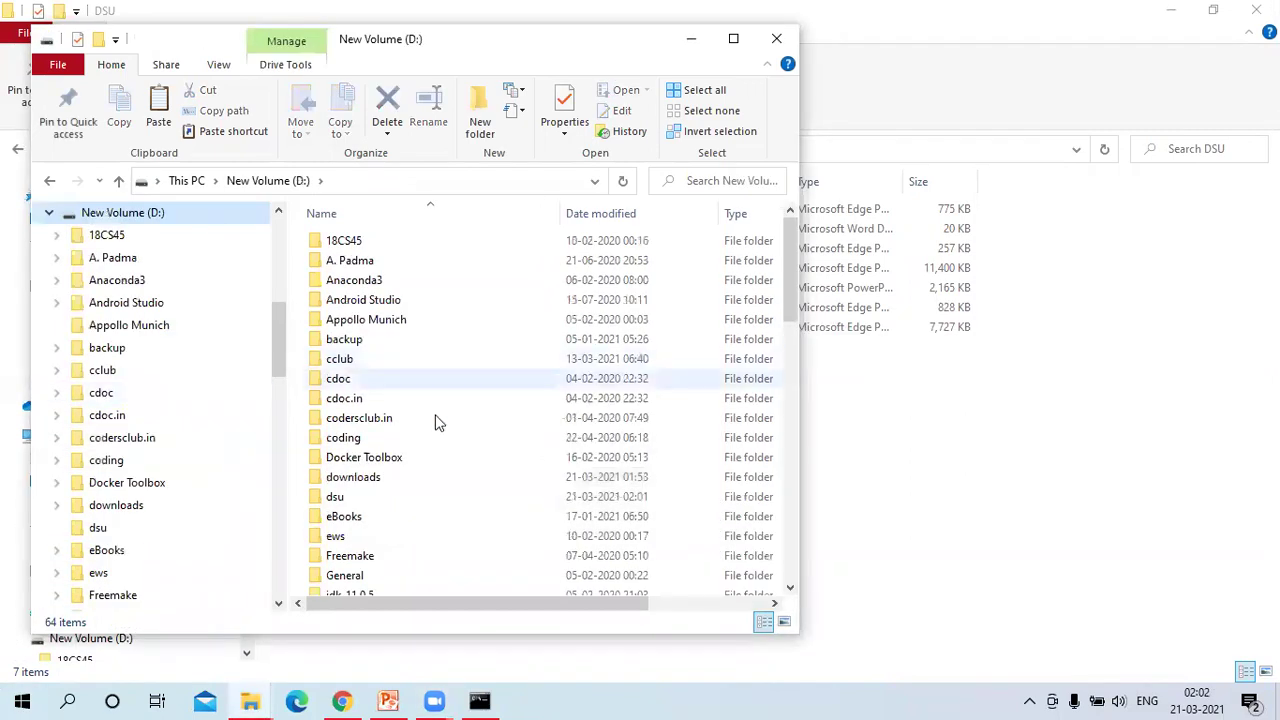
{"action": "left_click", "coordinate": [316, 502]}
{"action": "double_click", "coordinate": [314, 503]}
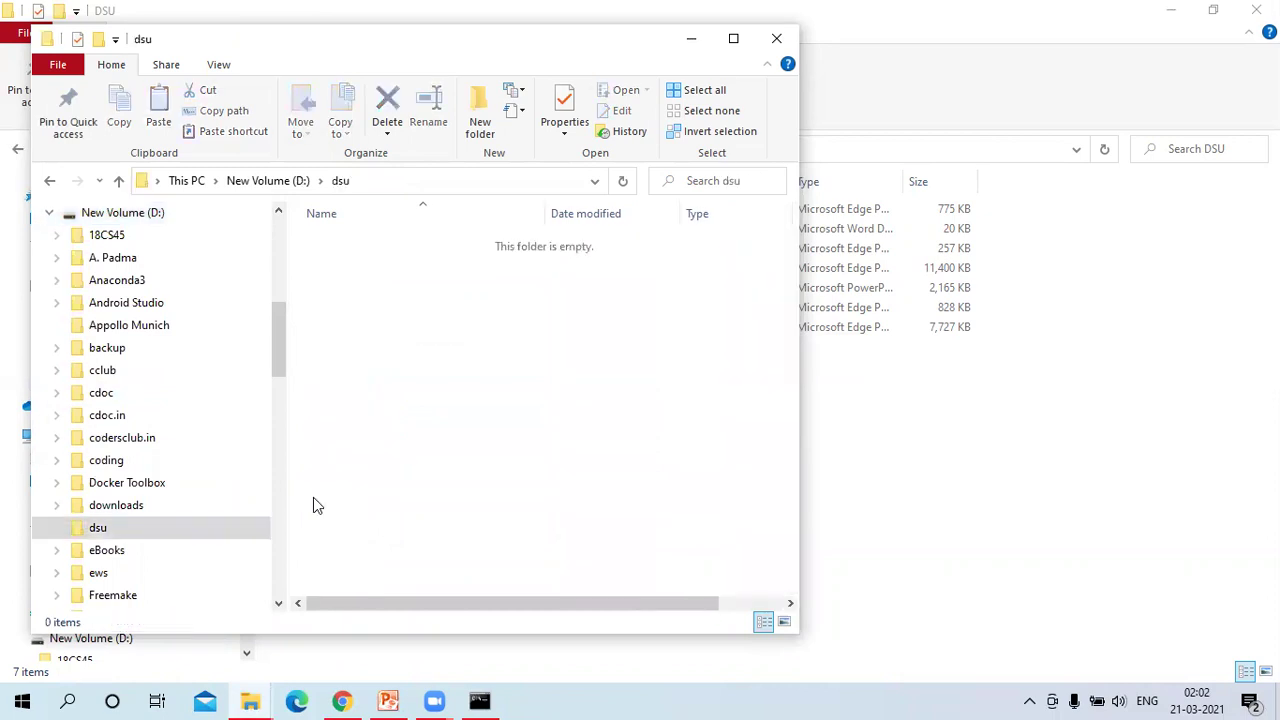
{"action": "right_click", "coordinate": [480, 316]}
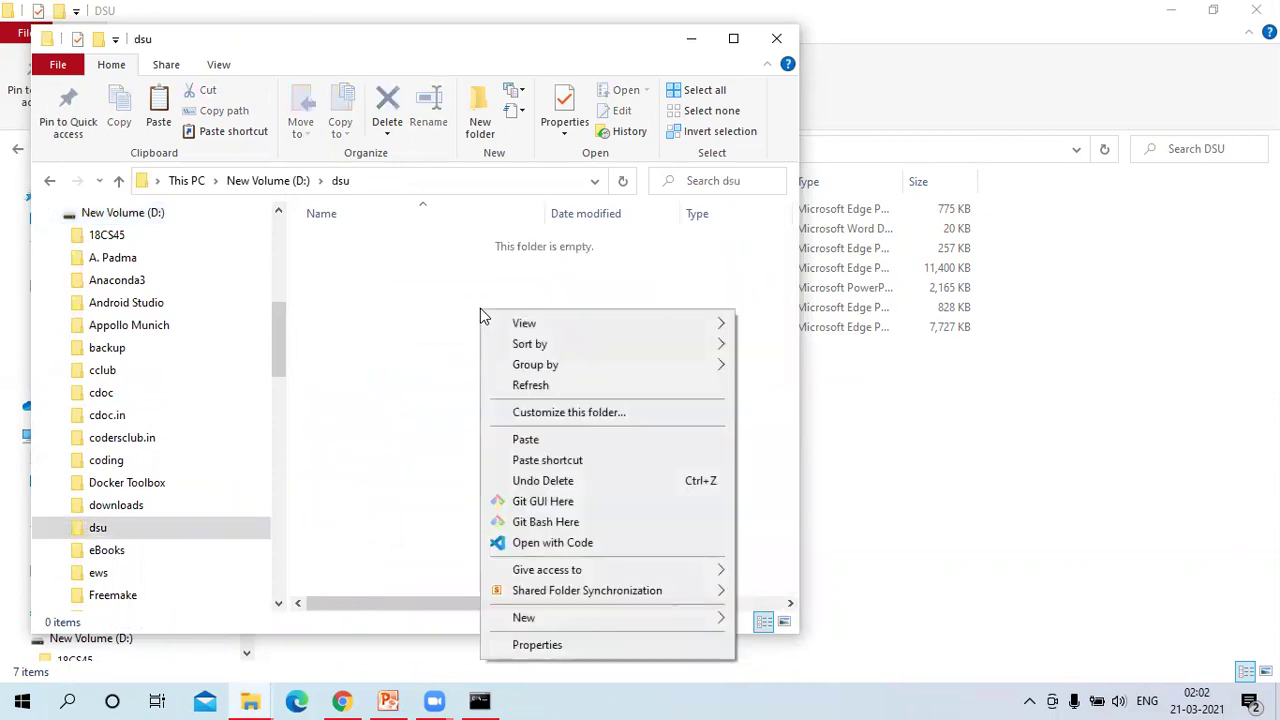
{"action": "left_click", "coordinate": [535, 546]}
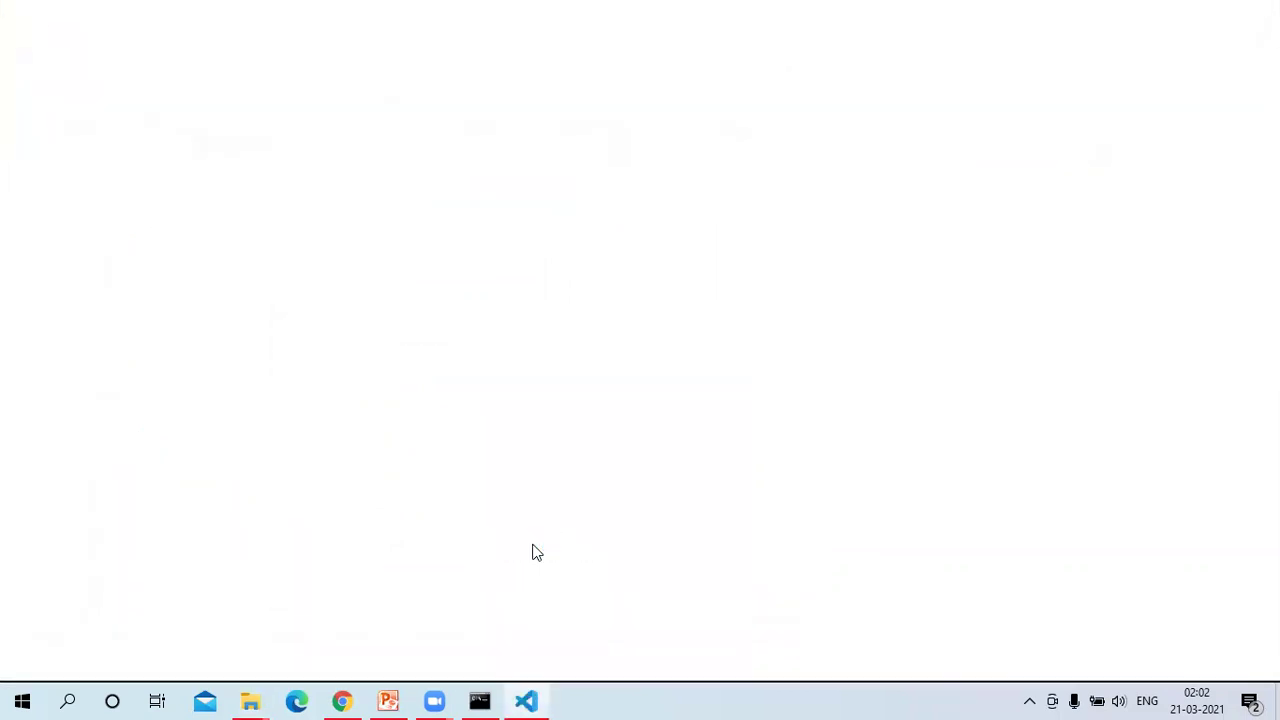